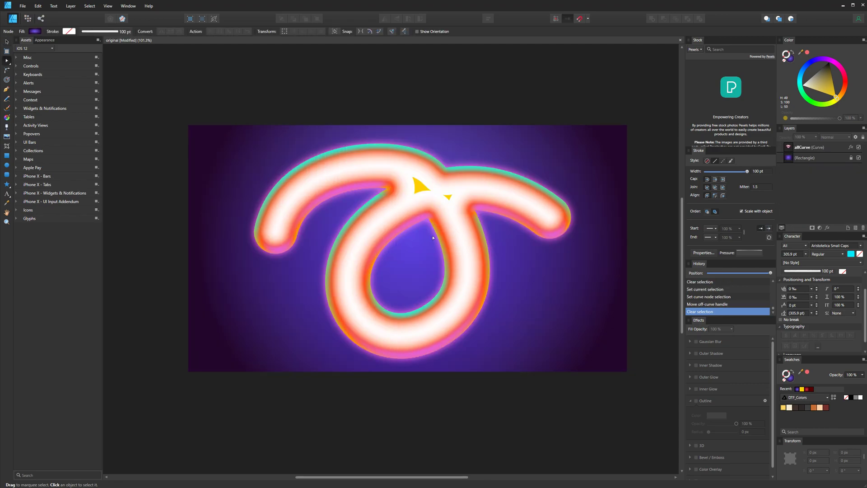
# Select the looping neon curve on the canvas, then click empty space to deselect it
pyautogui.click(448, 197)
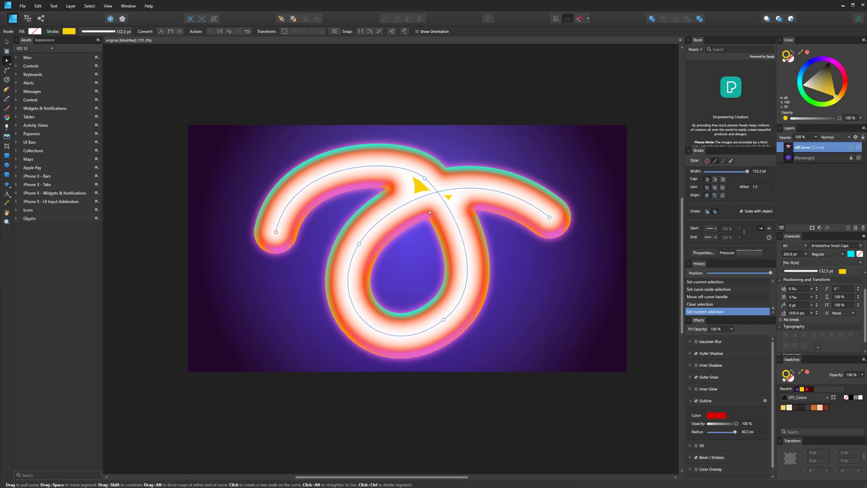
pyautogui.click(516, 420)
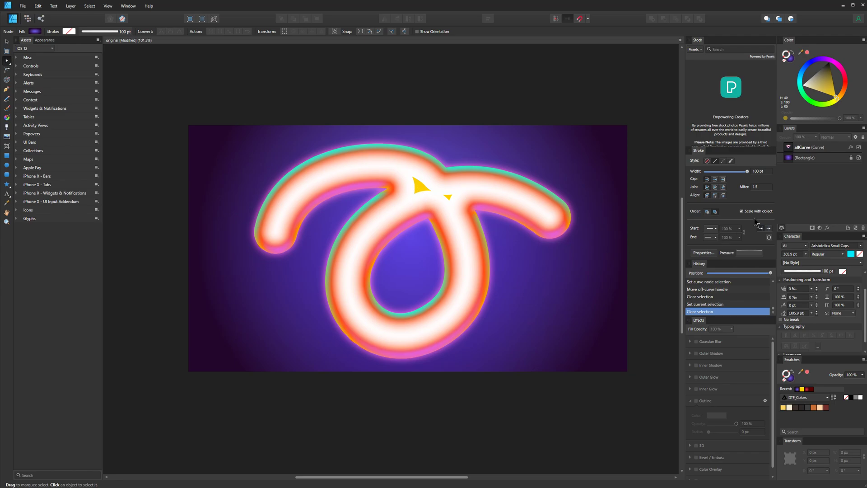
# Duplicate the allCurve layer with Ctrl+J and rename the copy to '2'
pyautogui.click(825, 149)
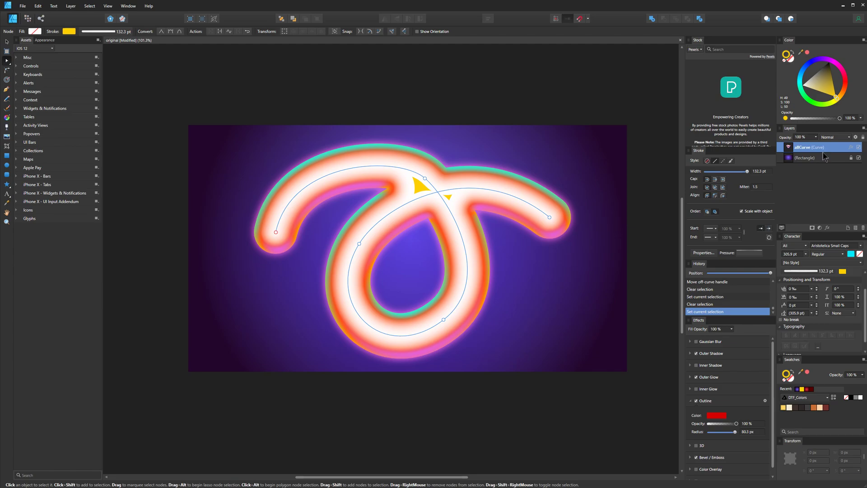
pyautogui.hotkey('ctrl', 'j')
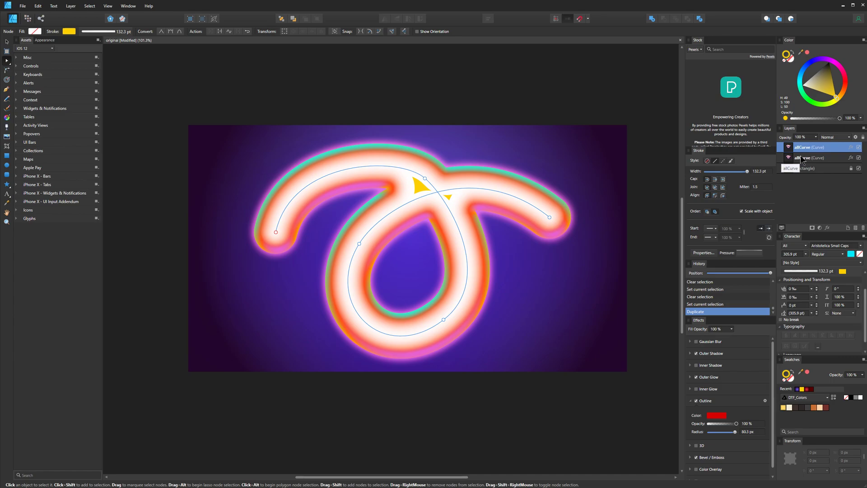
pyautogui.doubleClick(805, 148)
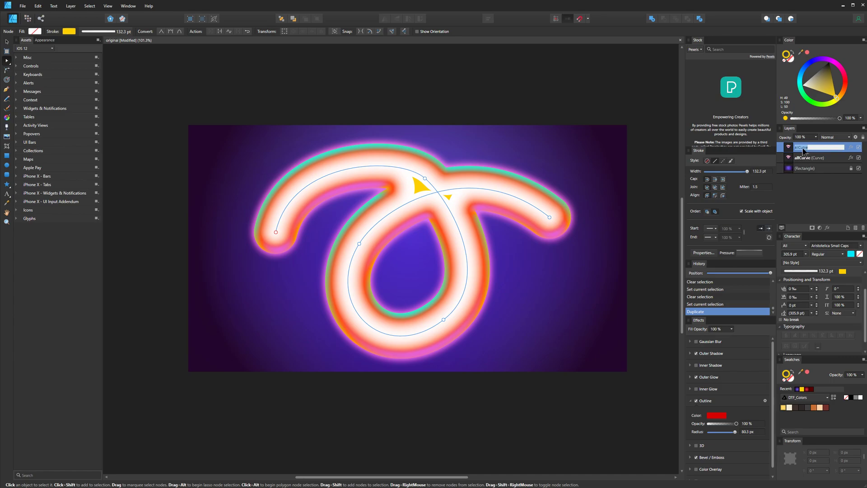
pyautogui.write('2')
pyautogui.press('Return')
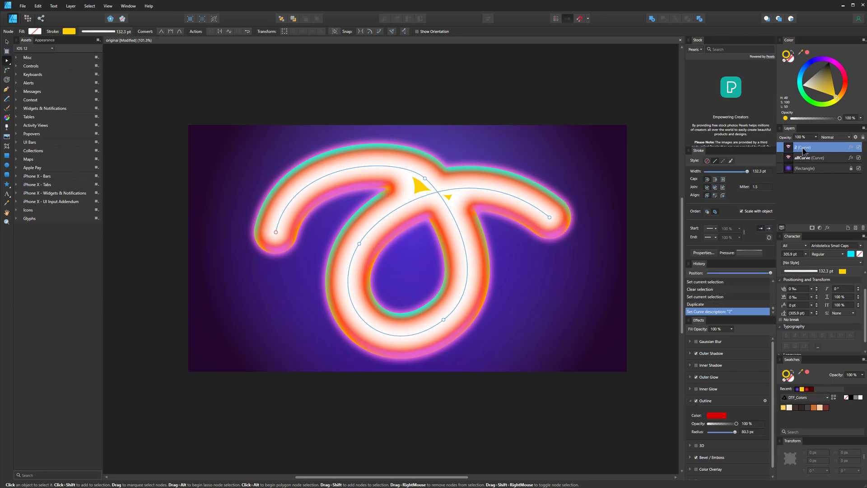
pyautogui.doubleClick(802, 148)
pyautogui.scroll(-1, 718, 379)
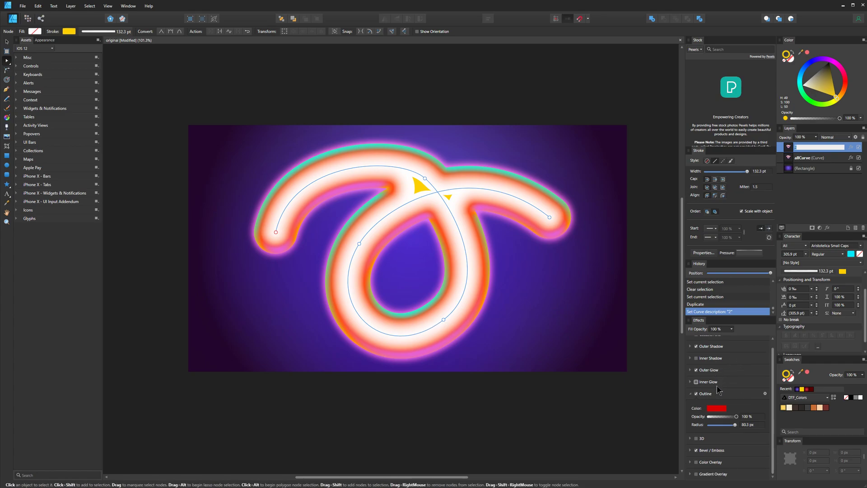
pyautogui.click(766, 394)
pyautogui.click(570, 273)
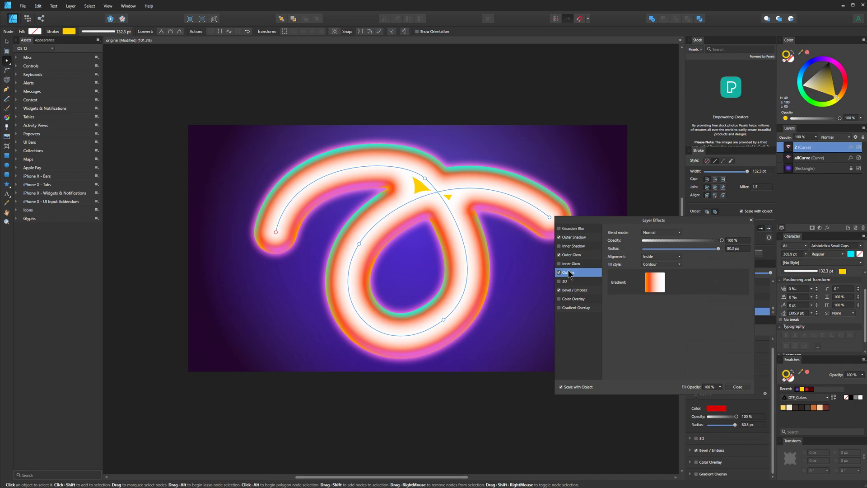
pyautogui.click(655, 287)
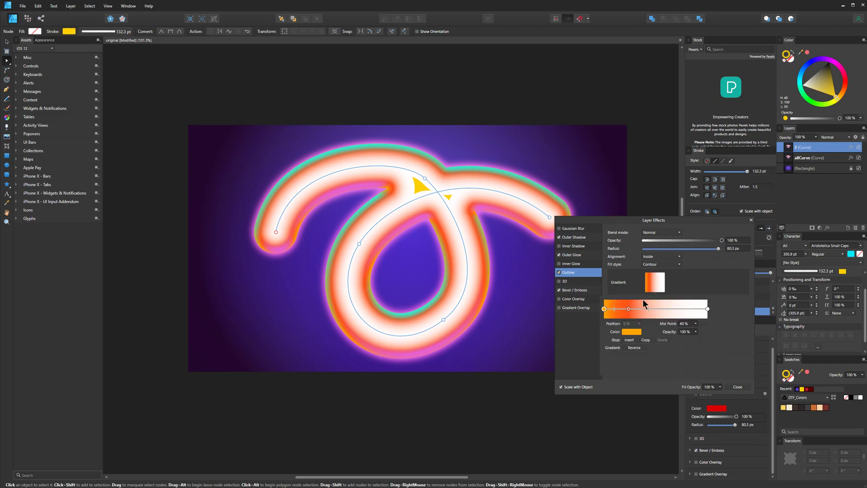
pyautogui.click(737, 389)
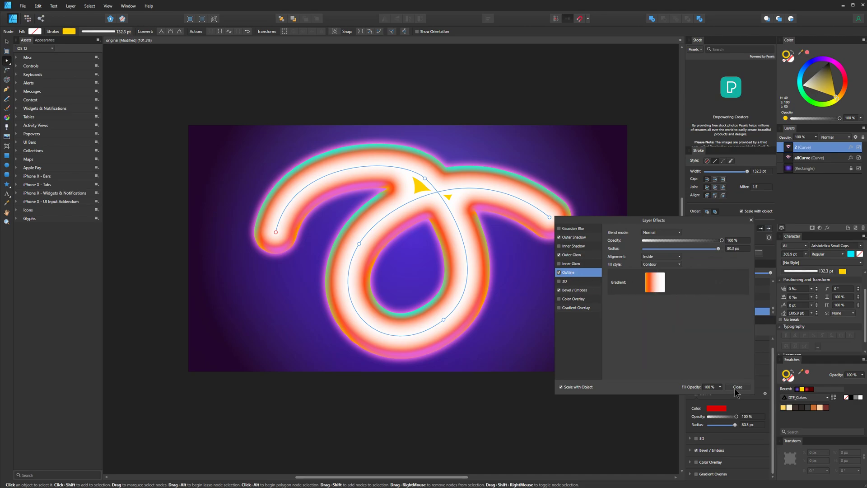
pyautogui.click(576, 256)
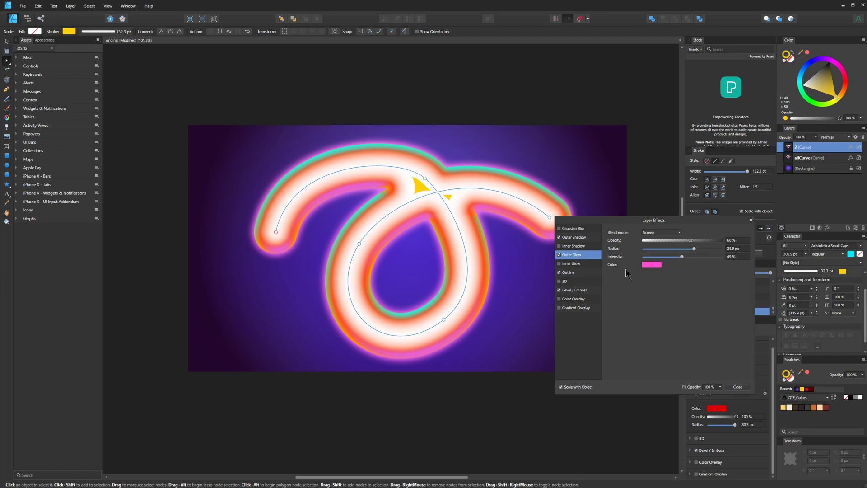
pyautogui.click(577, 239)
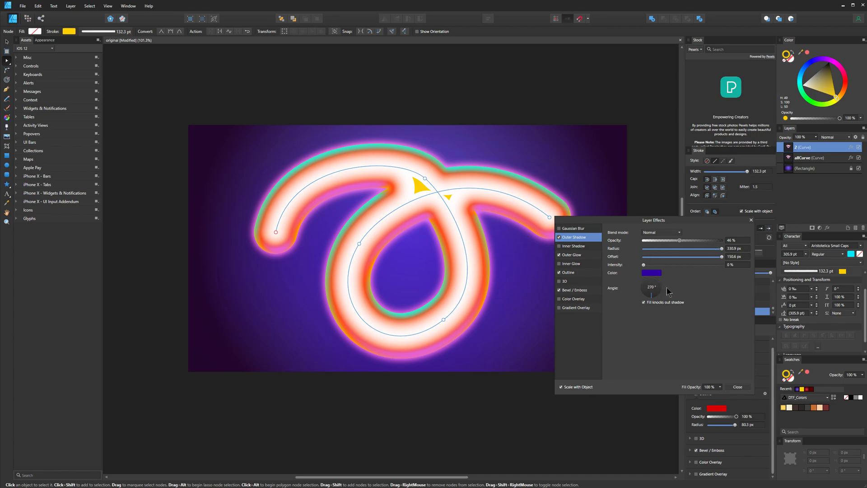
pyautogui.click(581, 291)
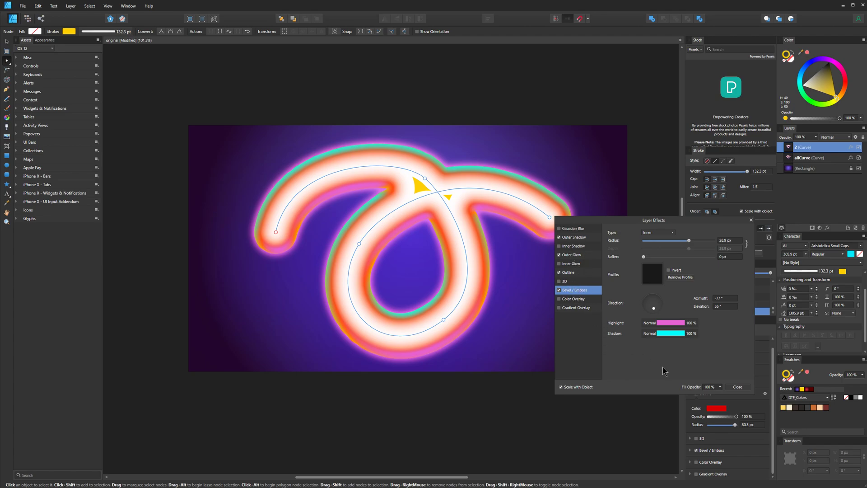
pyautogui.click(738, 387)
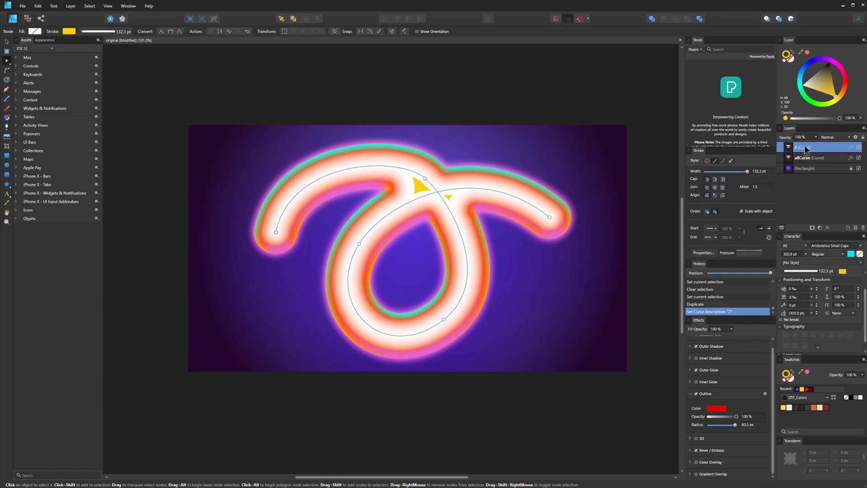
# Switch off Outer Glow and Outer Shadow on layer 2, leaving Outline and Bevel/Emboss active
pyautogui.doubleClick(805, 147)
pyautogui.click(808, 151)
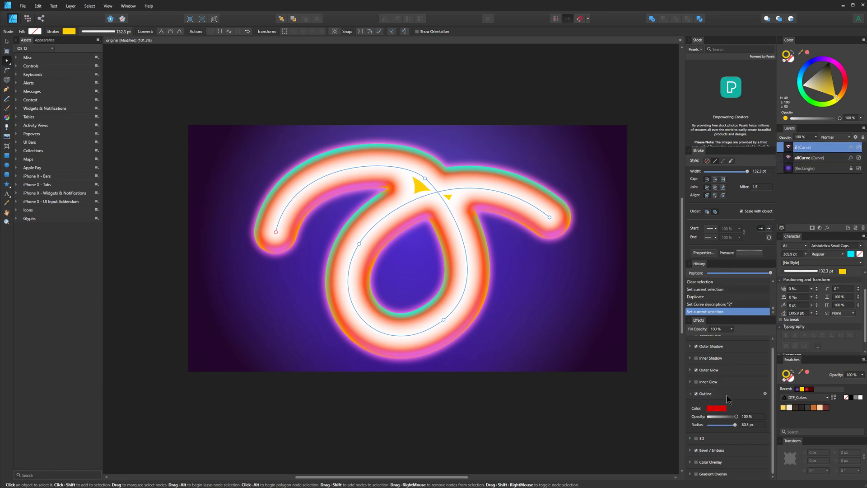
pyautogui.click(690, 394)
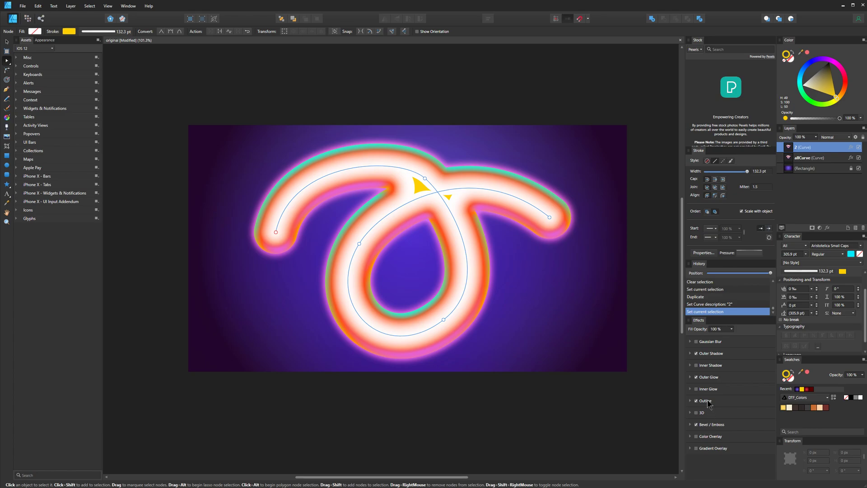
pyautogui.click(697, 377)
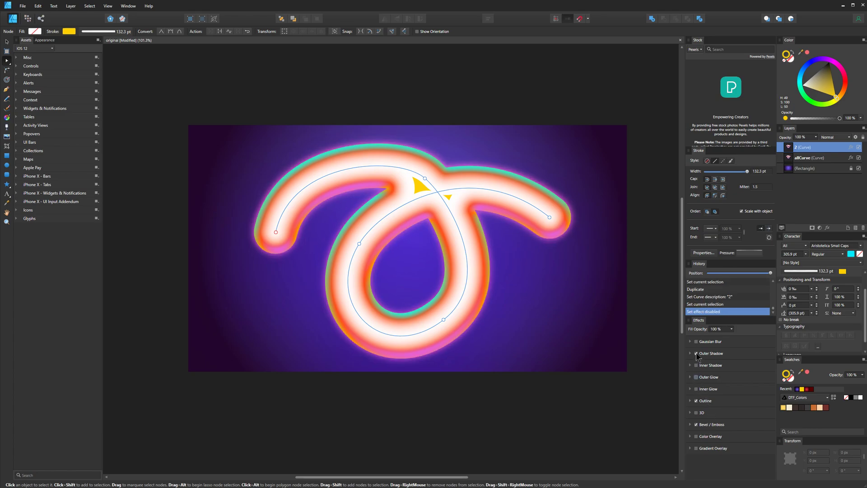
pyautogui.click(696, 353)
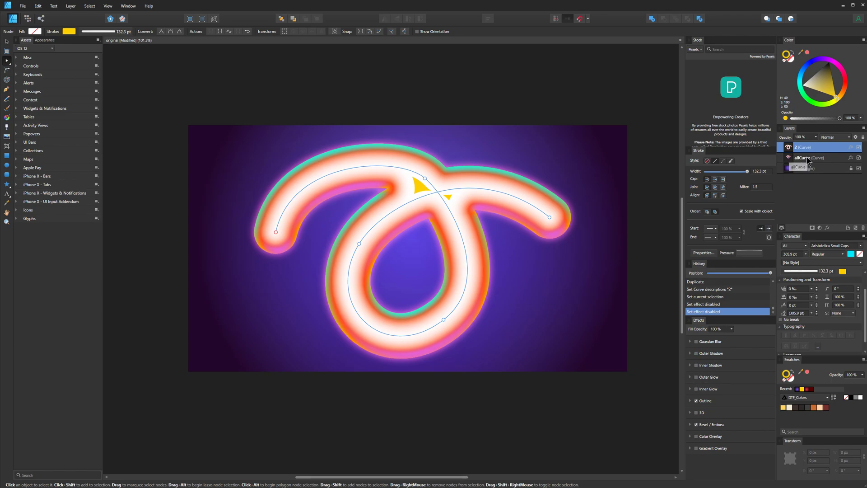
pyautogui.click(808, 160)
pyautogui.click(811, 150)
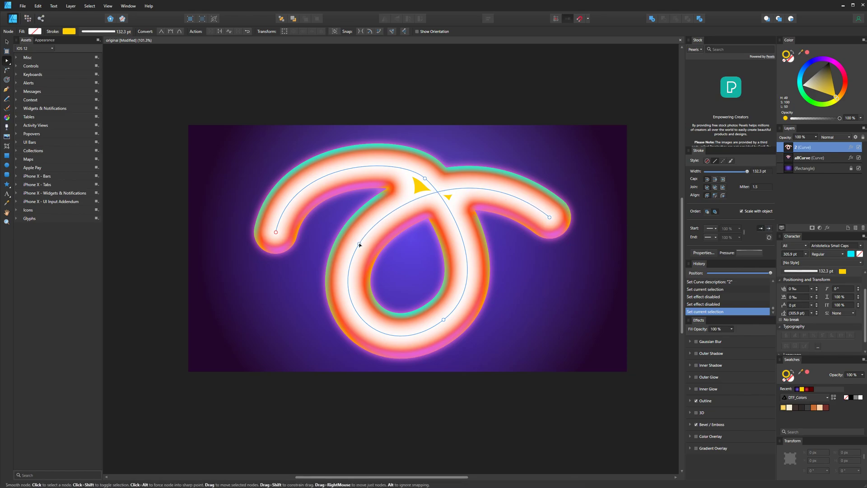
# Hide allCurve and insert a node near the crossing on copy 2, undoing one attempt
pyautogui.click(859, 158)
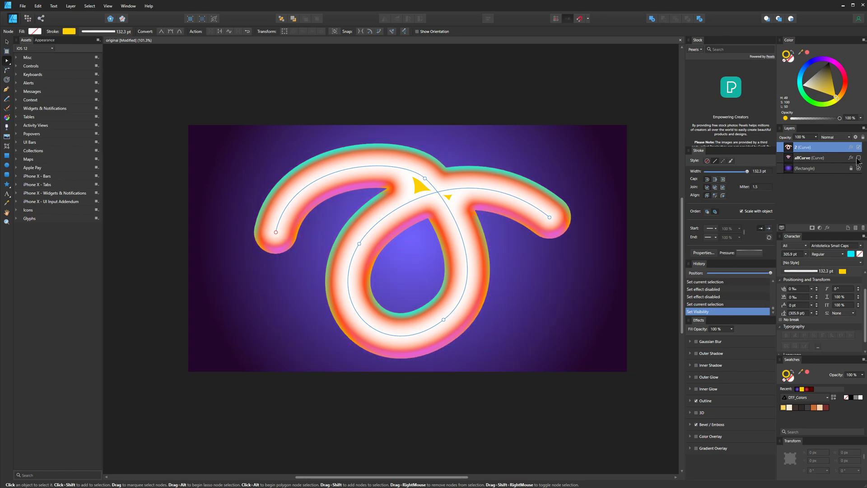
pyautogui.doubleClick(811, 145)
pyautogui.press('Escape')
pyautogui.click(359, 244)
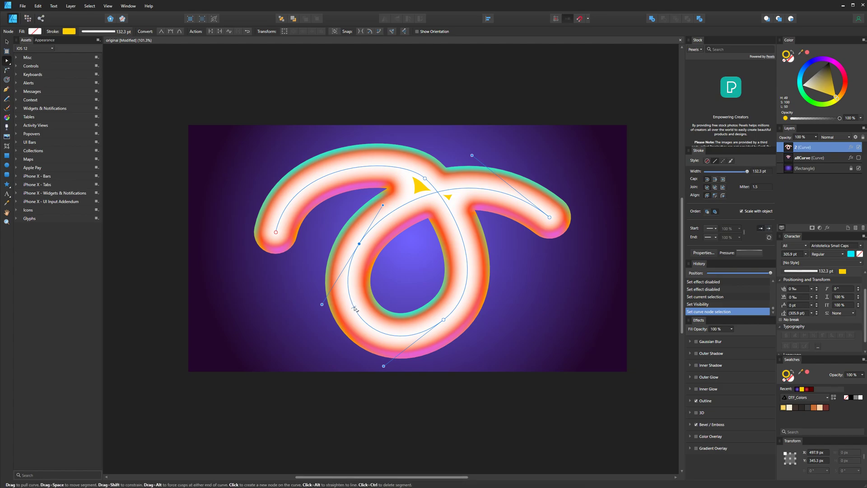
pyautogui.click(355, 309)
pyautogui.hotkey('ctrl', 'z')
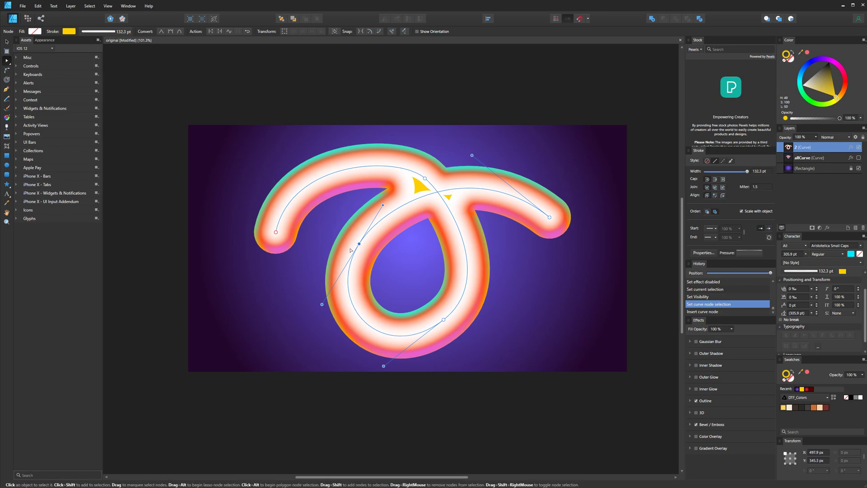
# Break copy 2 at the new node, delete the loop piece, and show allCurve again
pyautogui.click(211, 31)
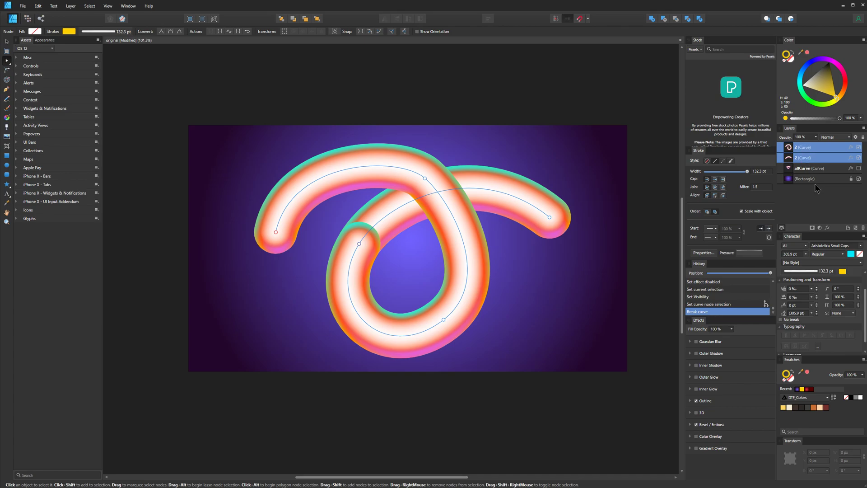
pyautogui.click(829, 159)
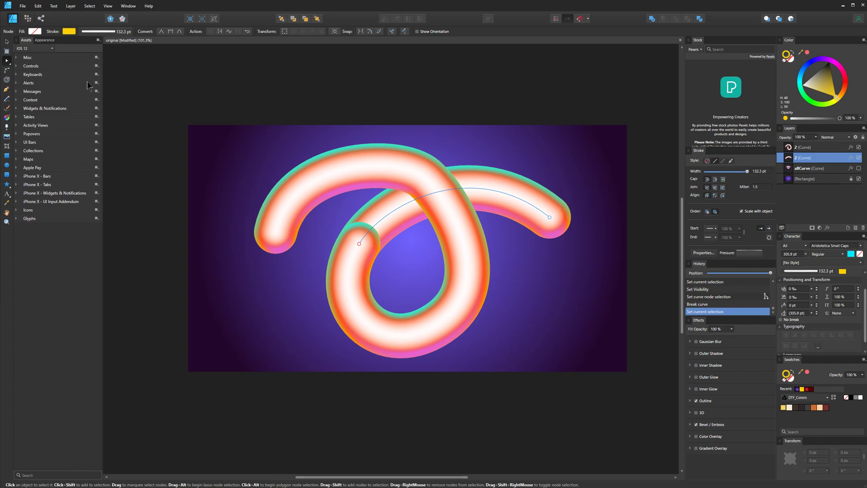
pyautogui.press('v')
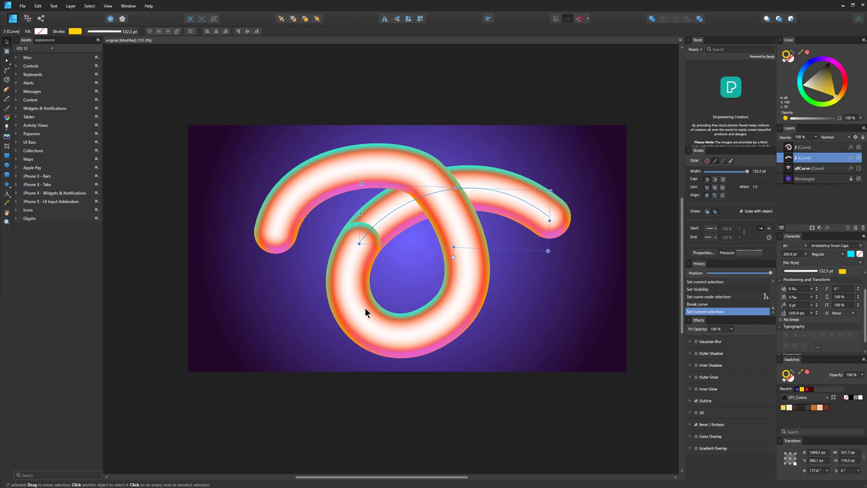
pyautogui.moveTo(365, 309); pyautogui.dragTo(312, 314)
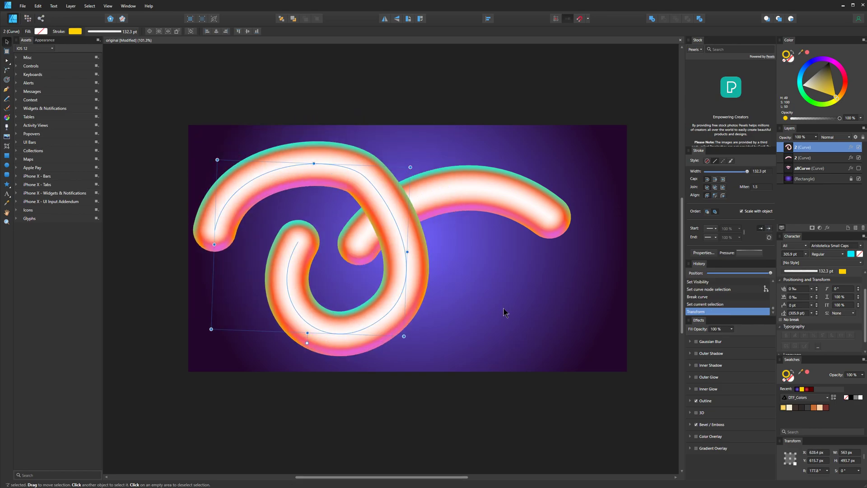
pyautogui.press('Delete')
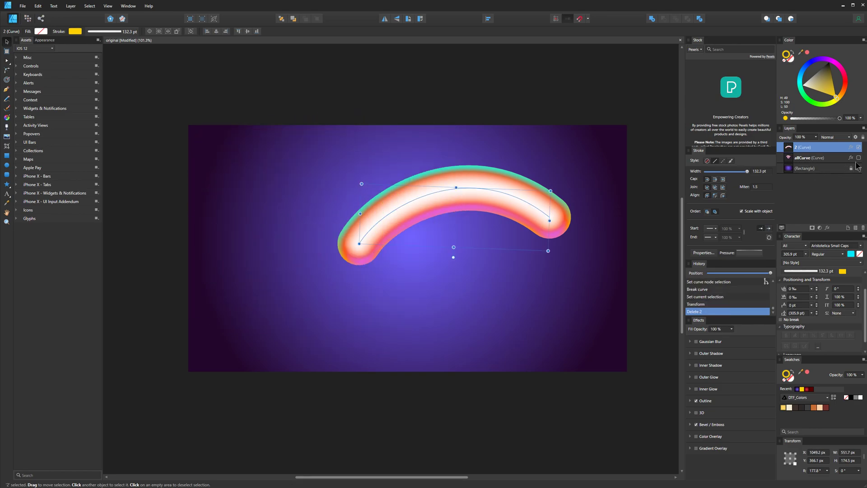
pyautogui.click(858, 157)
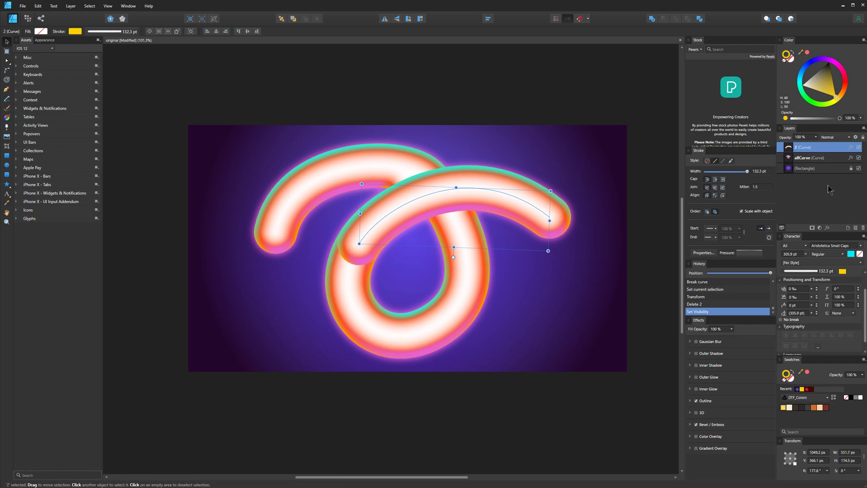
# Hide allCurve and draw a closed four-corner Pen outline around the arc's left end
pyautogui.click(859, 157)
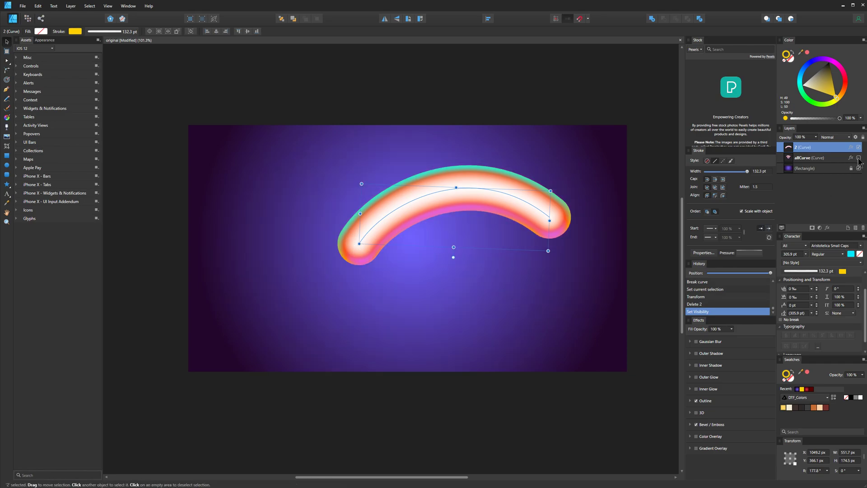
pyautogui.click(6, 89)
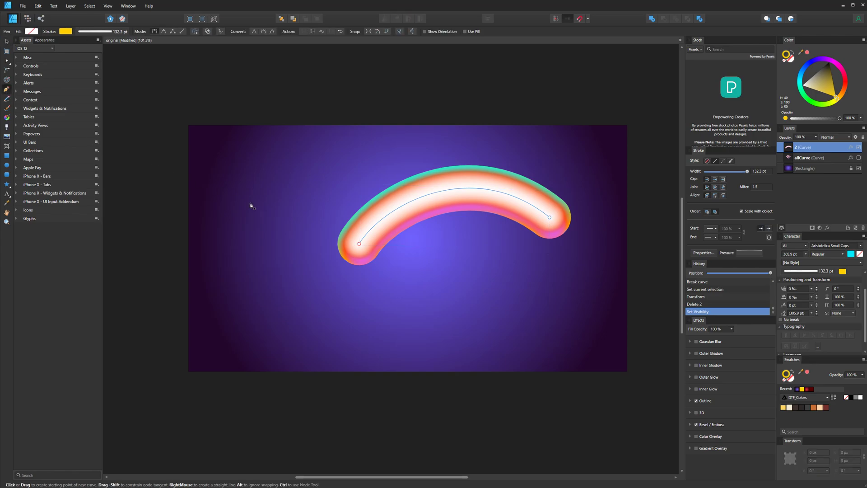
pyautogui.click(364, 152)
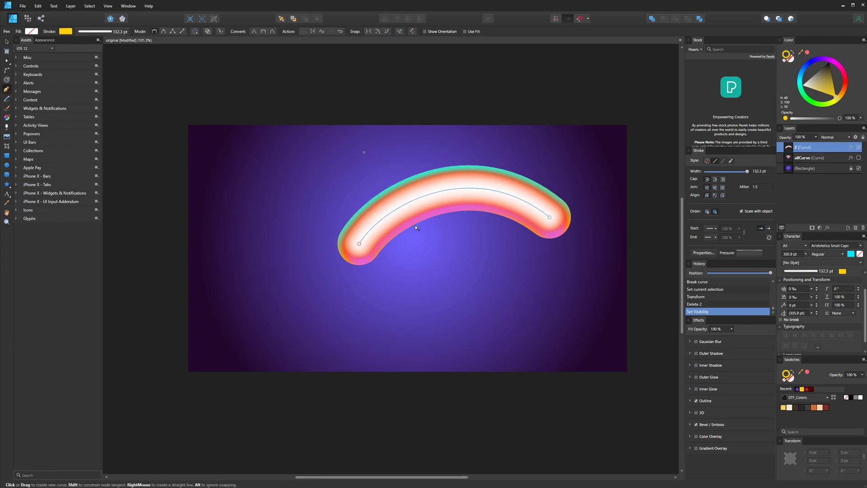
pyautogui.click(459, 298)
pyautogui.click(632, 290)
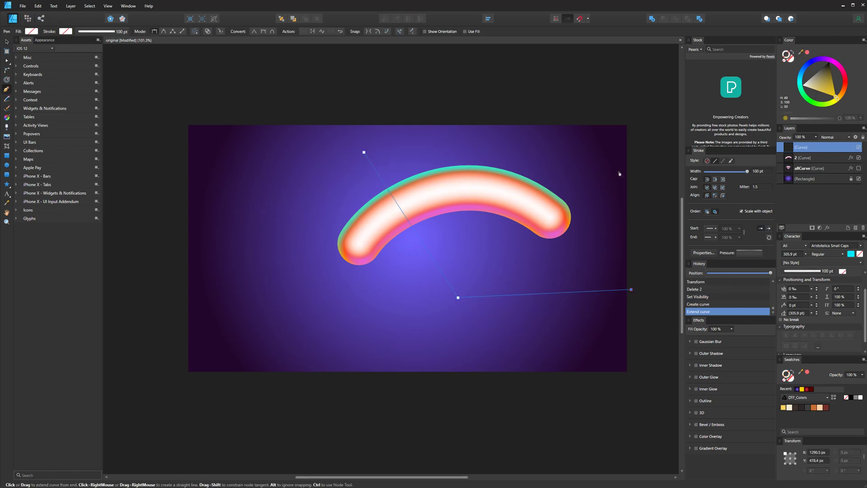
pyautogui.click(613, 90)
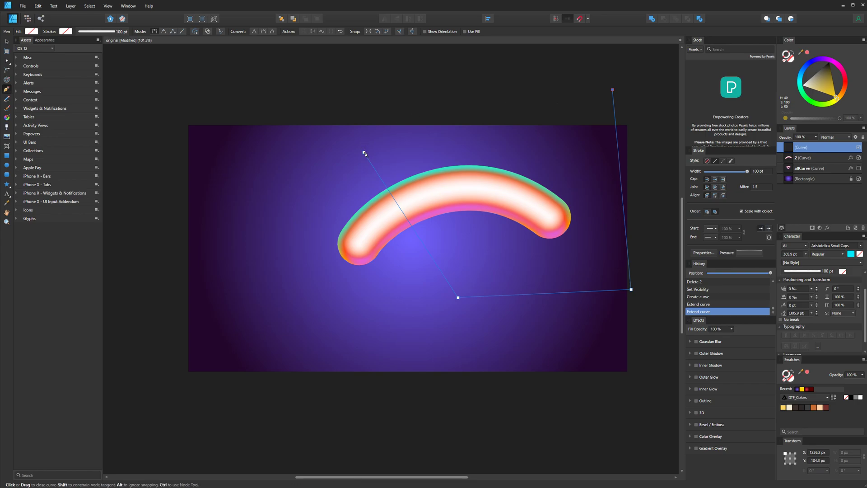
pyautogui.click(365, 153)
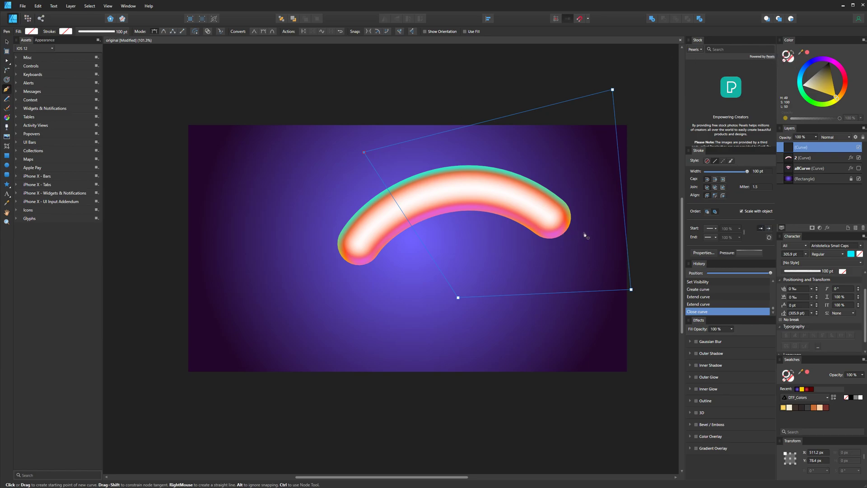
# Drag 2 (Curve) onto the new outline in Layers to mask it, then show allCurve
pyautogui.click(811, 158)
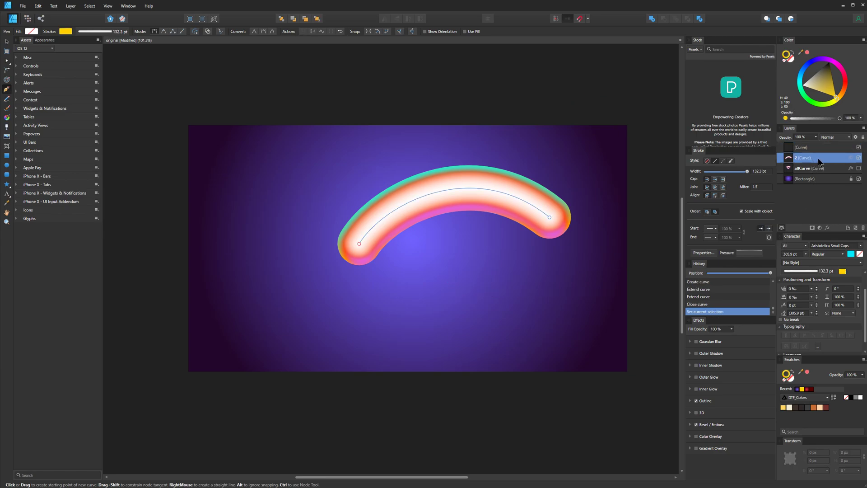
pyautogui.moveTo(818, 158); pyautogui.dragTo(817, 150)
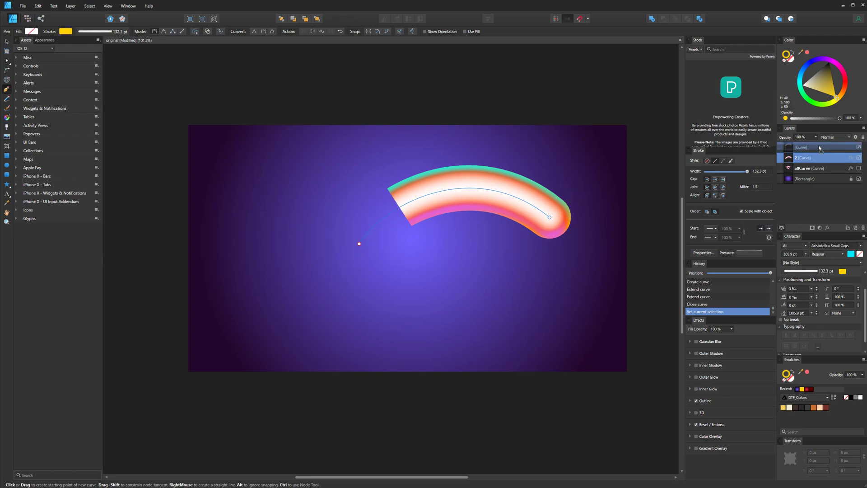
pyautogui.moveTo(818, 154)
pyautogui.mouseDown()
pyautogui.moveTo(789, 156)
pyautogui.moveTo(812, 153)
pyautogui.mouseUp()
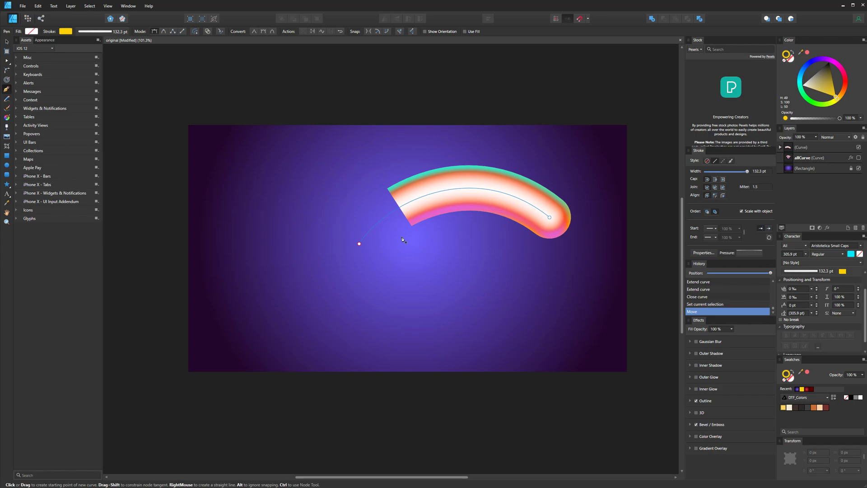
pyautogui.click(859, 158)
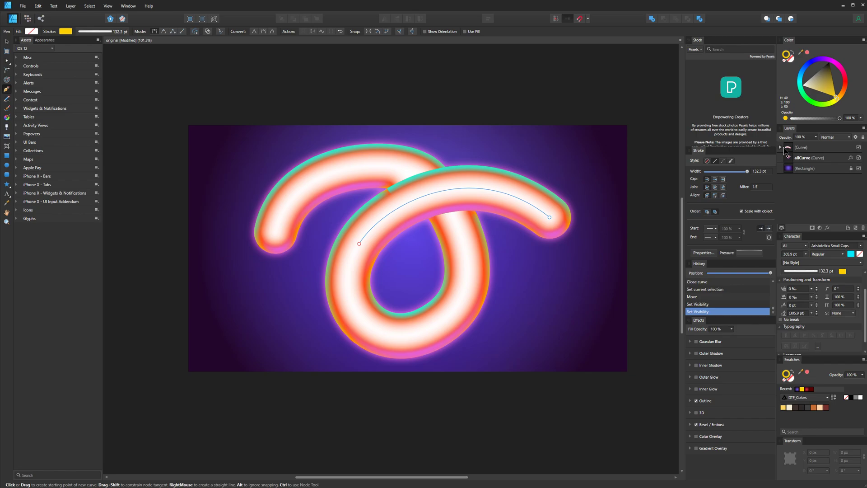
# Nudge the handle of the mask outline's upper-left corner node slightly left
pyautogui.click(780, 147)
pyautogui.click(807, 149)
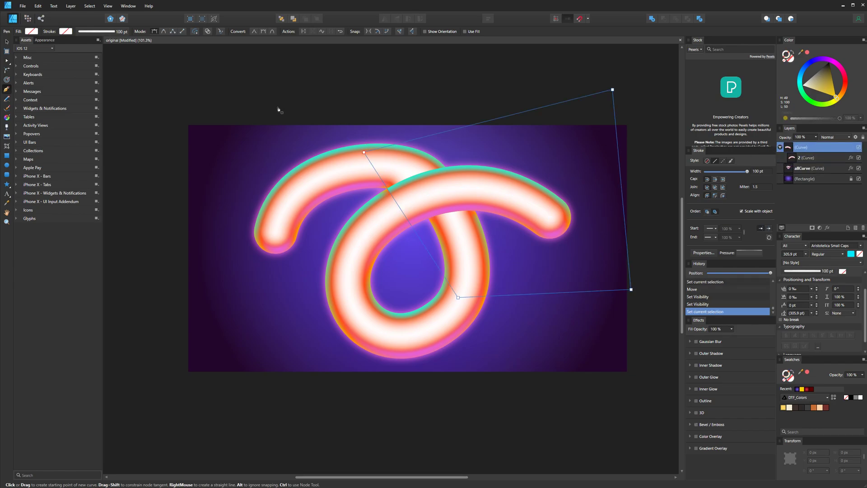
pyautogui.click(7, 60)
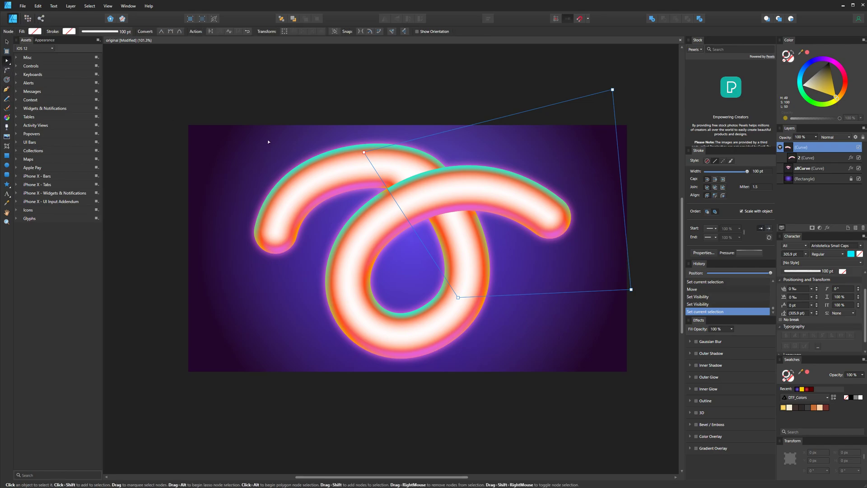
pyautogui.click(364, 153)
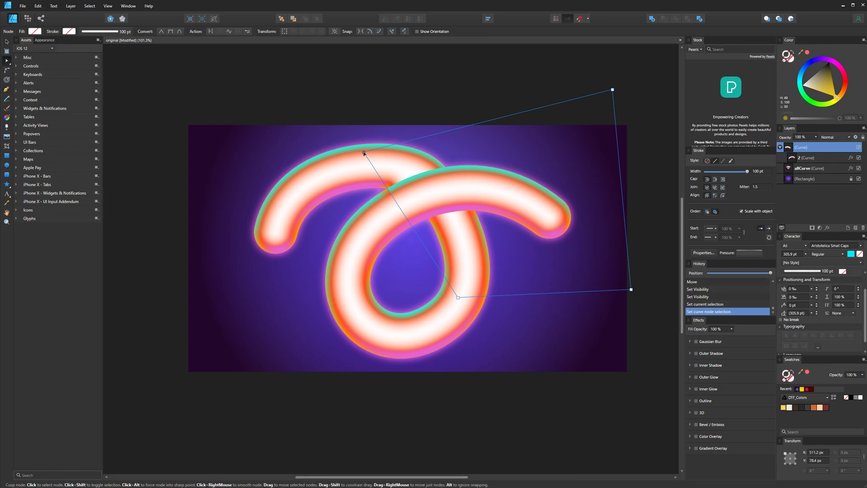
pyautogui.moveTo(364, 153); pyautogui.dragTo(352, 152)
pyautogui.click(433, 194)
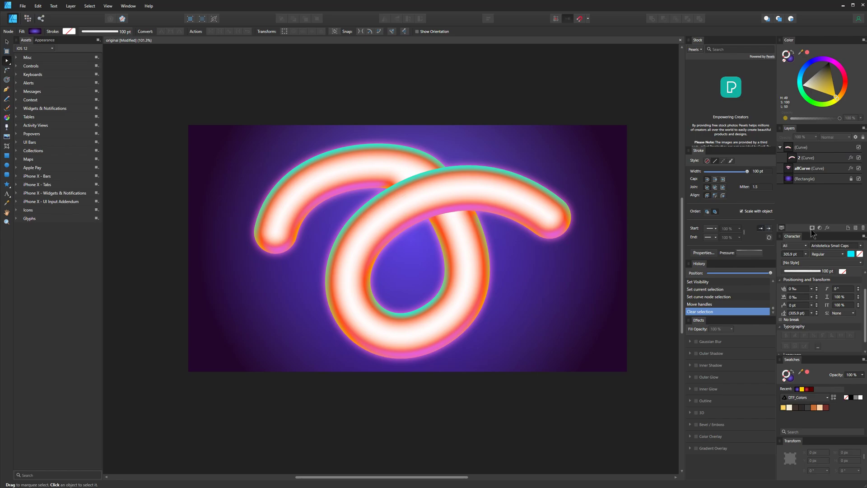
# Bend the mask's lower segment, add and raise a node on it, then deselect
pyautogui.click(819, 147)
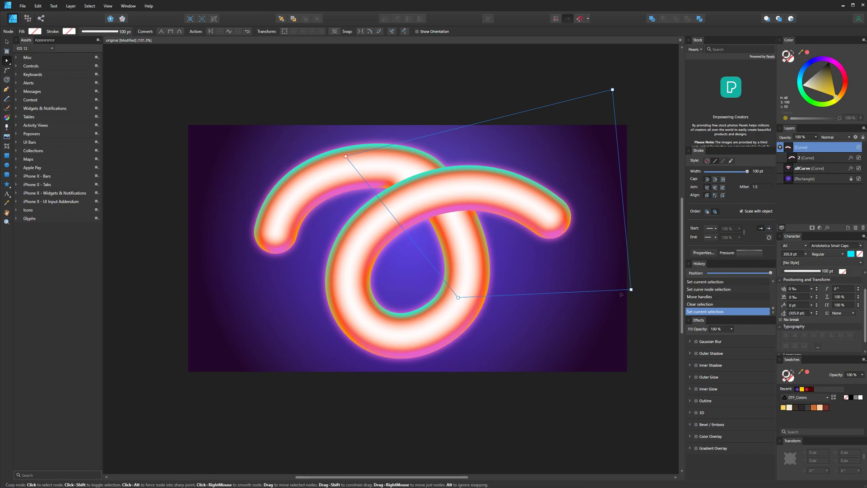
pyautogui.moveTo(632, 290); pyautogui.dragTo(395, 384)
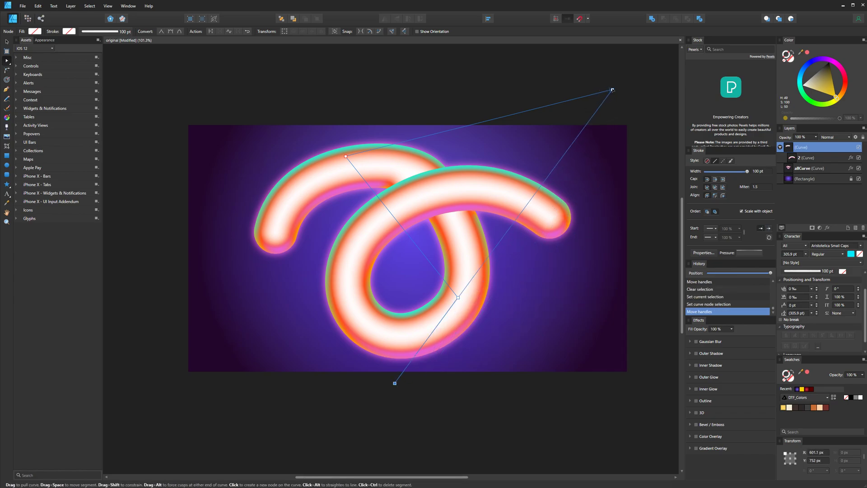
pyautogui.moveTo(613, 90); pyautogui.dragTo(598, 116)
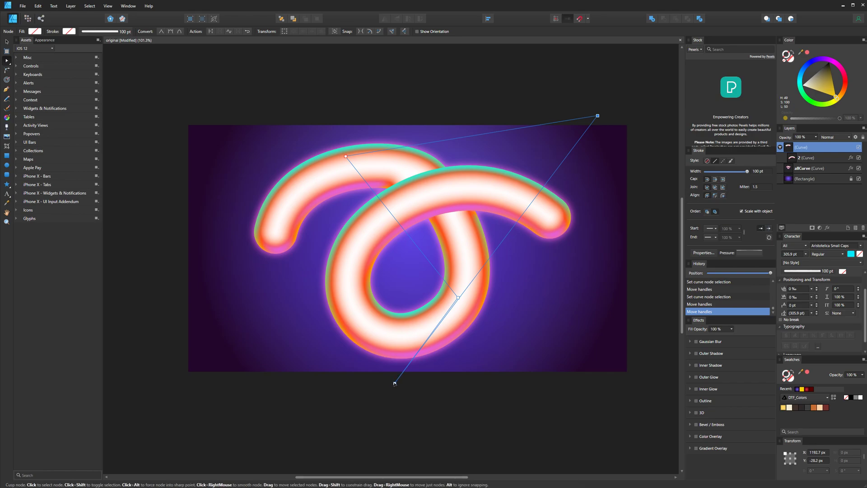
pyautogui.moveTo(395, 384); pyautogui.dragTo(605, 286)
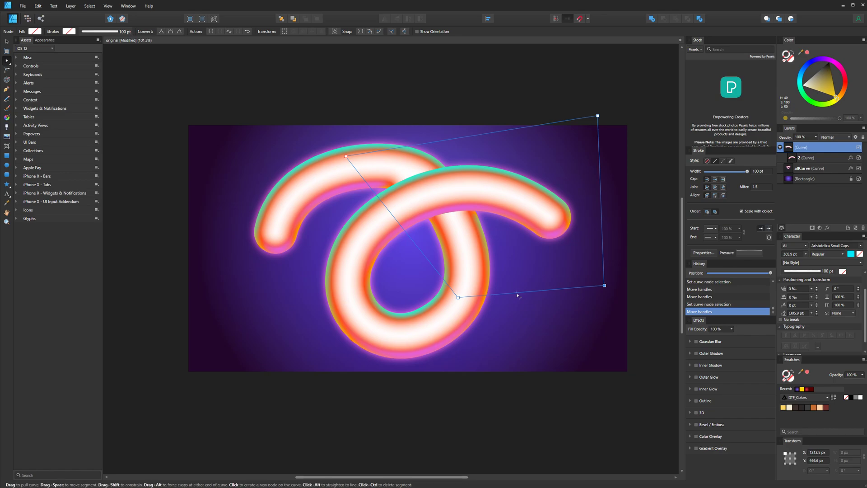
pyautogui.moveTo(510, 292); pyautogui.dragTo(508, 232)
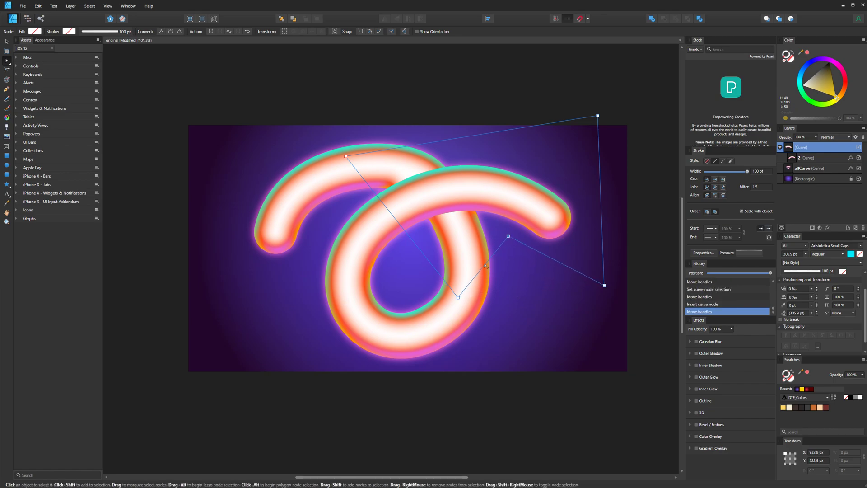
pyautogui.moveTo(458, 298); pyautogui.dragTo(409, 250)
pyautogui.click(649, 199)
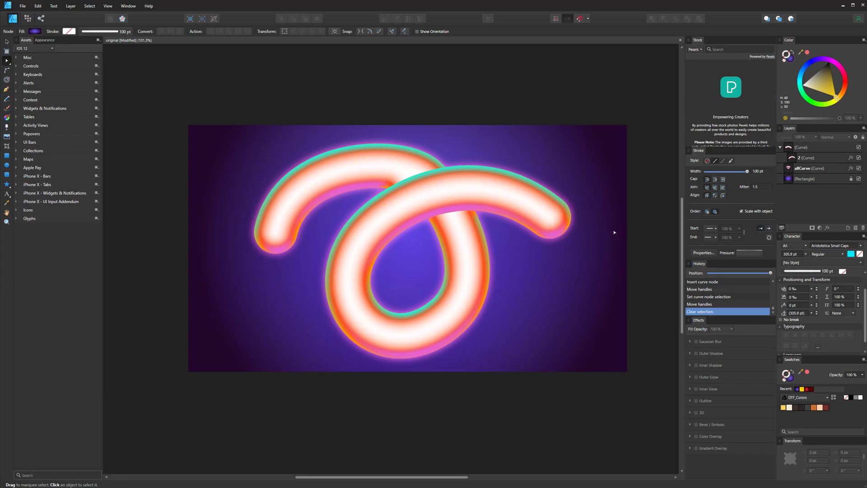
# Lower the pressure at one end of the top curve's stroke, then reselect the curve
pyautogui.click(750, 253)
pyautogui.moveTo(758, 263); pyautogui.dragTo(758, 310)
pyautogui.press('v')
pyautogui.click(517, 203)
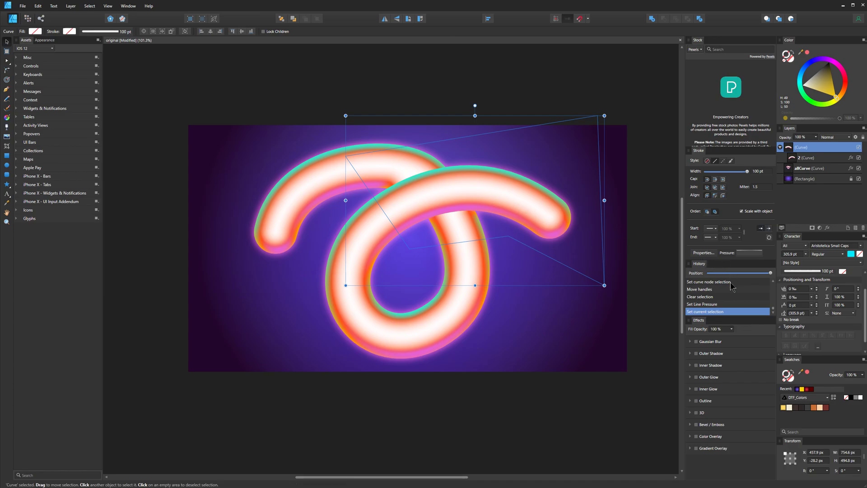
# Try and revert a tapered pressure profile on 2 (Curve), then select allCurve
pyautogui.click(810, 158)
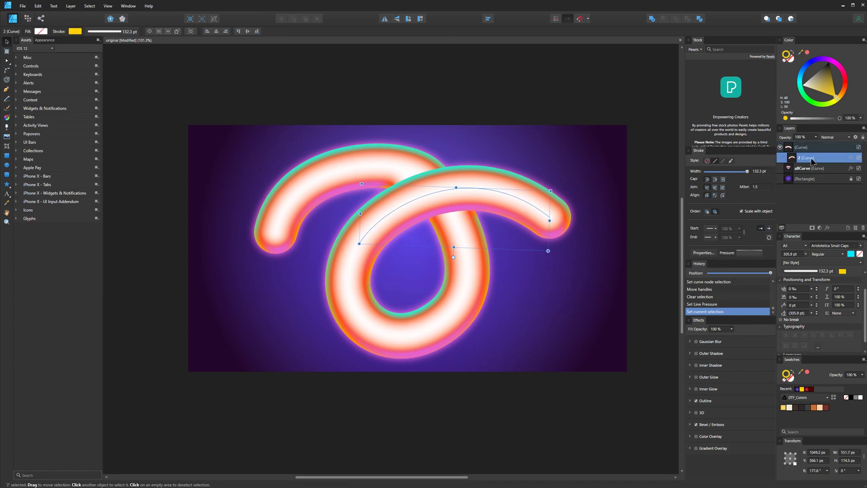
pyautogui.click(751, 254)
pyautogui.moveTo(758, 264); pyautogui.dragTo(759, 293)
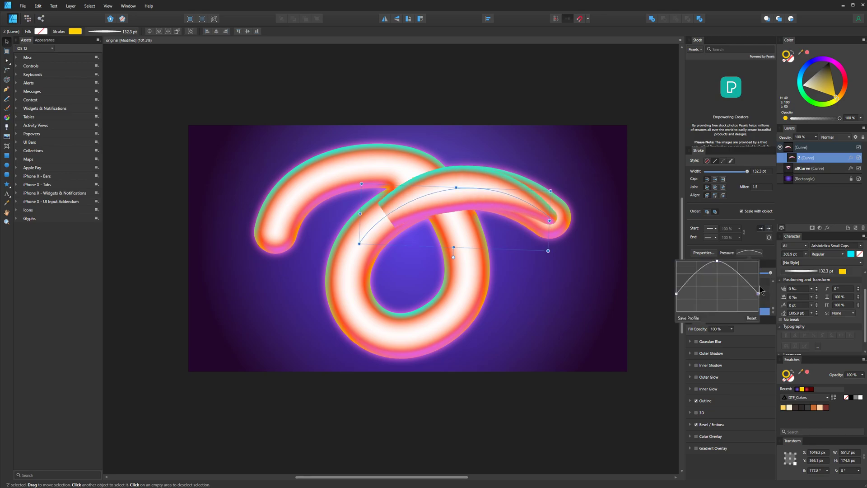
pyautogui.moveTo(762, 287); pyautogui.dragTo(763, 265)
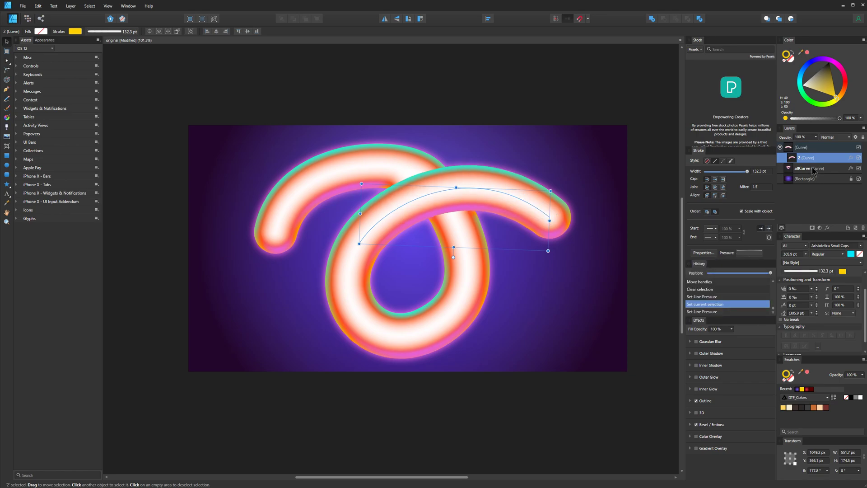
pyautogui.click(805, 169)
# Open allCurve's Pressure graph and try tapering the ends and crossing, undoing both attempts
pyautogui.click(750, 253)
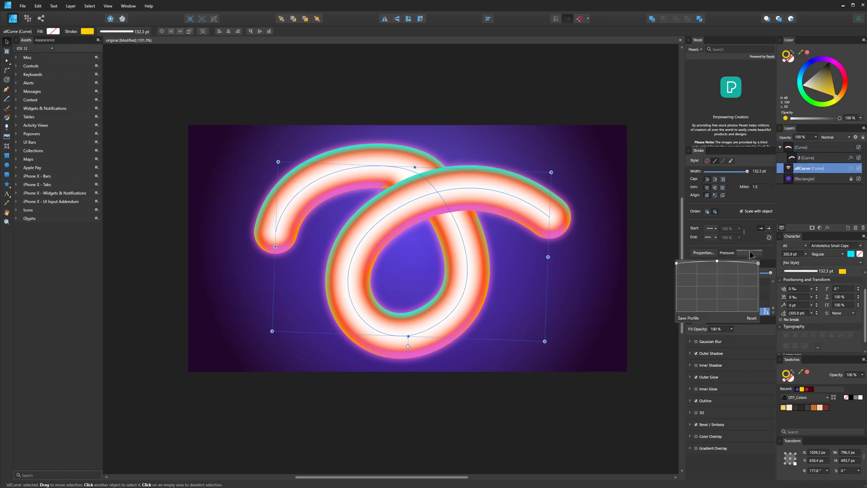
pyautogui.moveTo(676, 263); pyautogui.dragTo(676, 288)
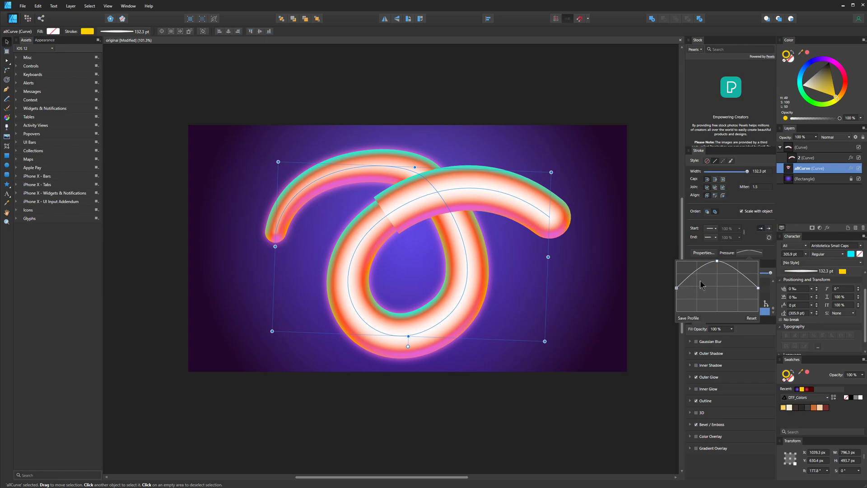
pyautogui.hotkey('ctrl', 'z')
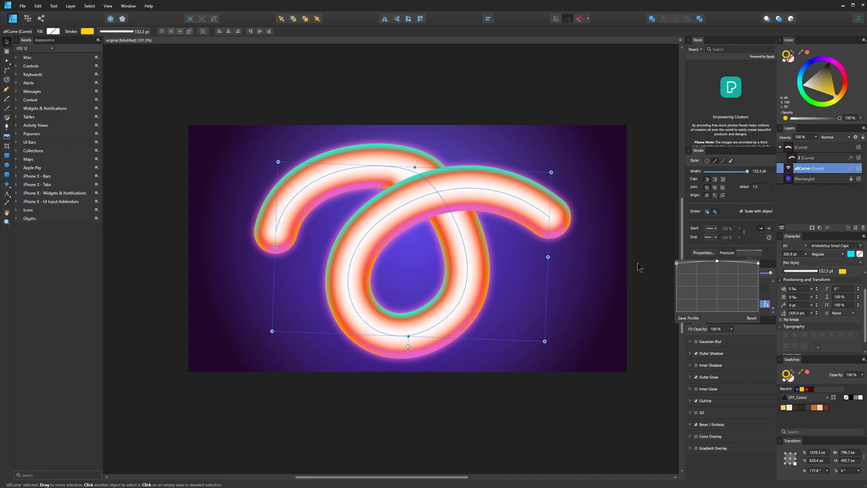
pyautogui.click(688, 264)
pyautogui.moveTo(688, 266); pyautogui.dragTo(690, 288)
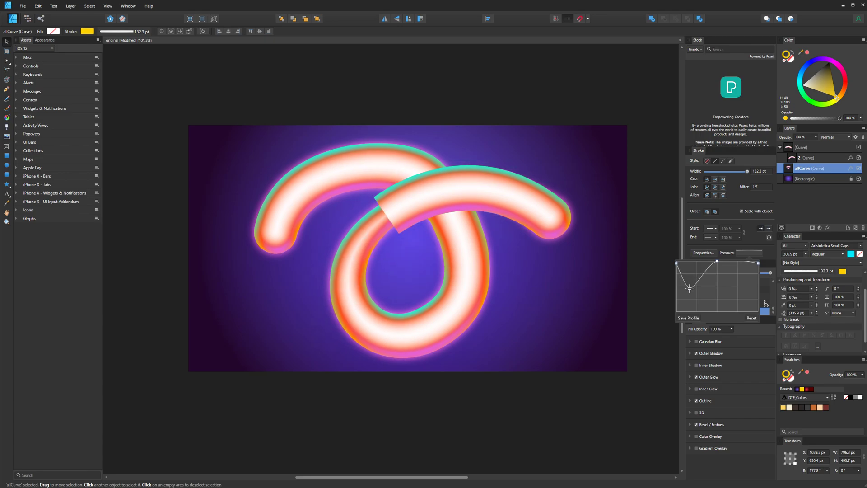
pyautogui.hotkey('ctrl', 'z')
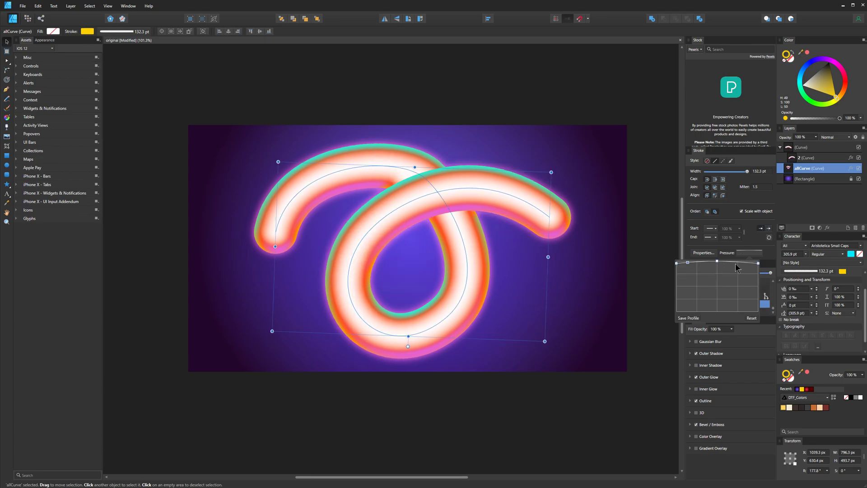
# Add a pressure dip to narrow the stroke, then pull the end node down to thin it
pyautogui.moveTo(740, 263)
pyautogui.mouseDown()
pyautogui.moveTo(740, 287)
pyautogui.moveTo(740, 281)
pyautogui.mouseUp()
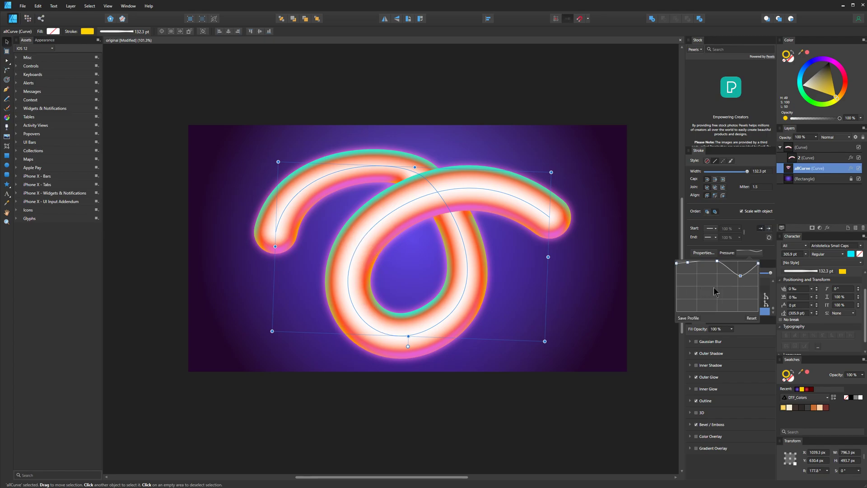
pyautogui.moveTo(740, 275); pyautogui.dragTo(741, 282)
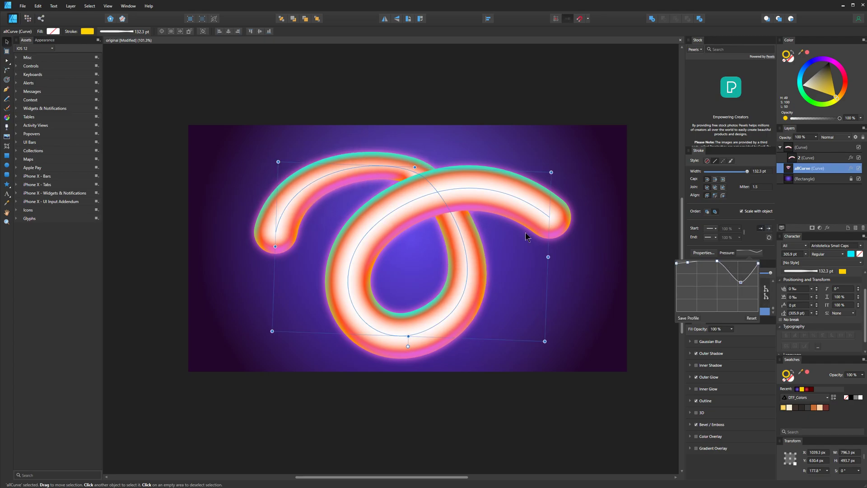
pyautogui.moveTo(759, 263); pyautogui.dragTo(766, 317)
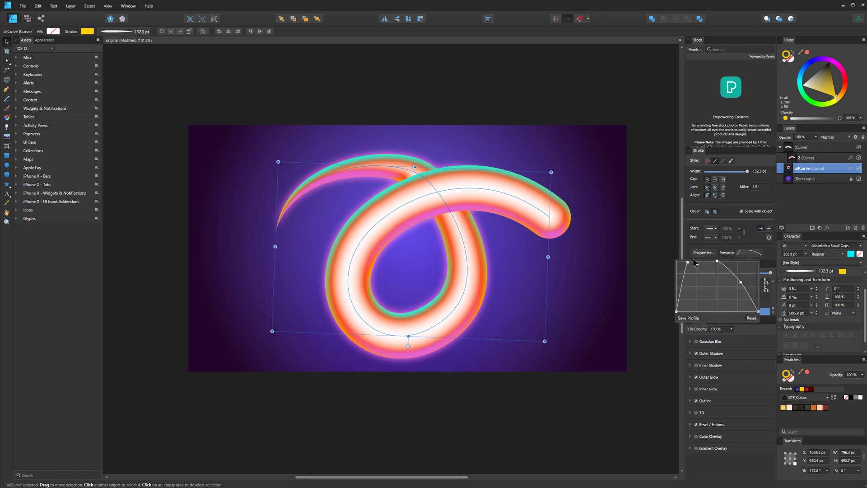
pyautogui.moveTo(718, 261)
pyautogui.mouseDown()
pyautogui.moveTo(717, 285)
pyautogui.moveTo(717, 261)
pyautogui.mouseUp()
# Return the stroke to uniform thickness, then try an end taper and undo it
pyautogui.hotkey('ctrl', 'z')
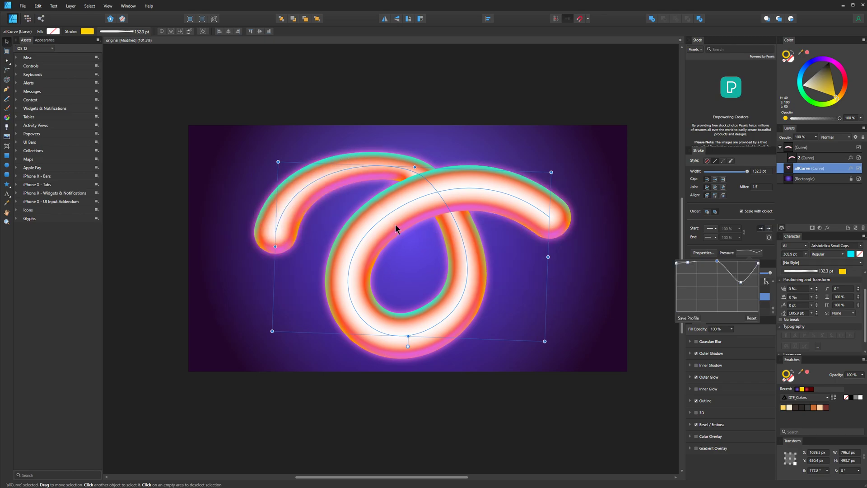
pyautogui.hotkey('ctrl', 'z')
pyautogui.hotkey('ctrl', 'z')
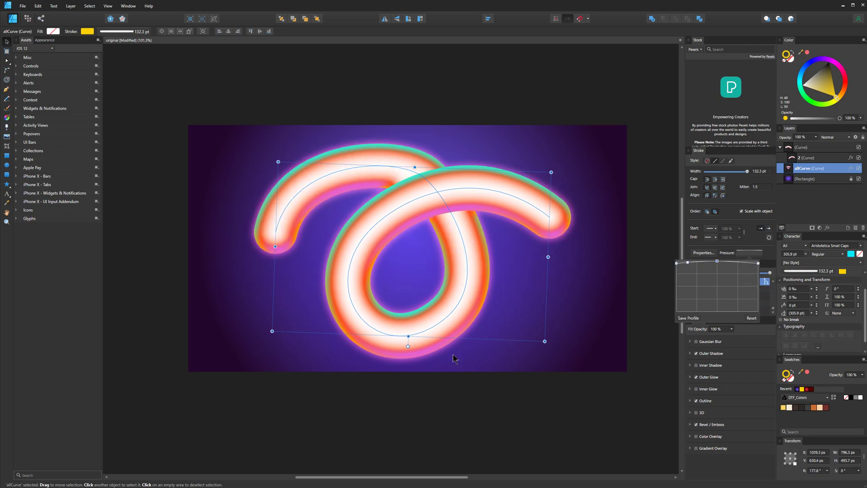
pyautogui.click(730, 262)
pyautogui.moveTo(758, 263); pyautogui.dragTo(758, 312)
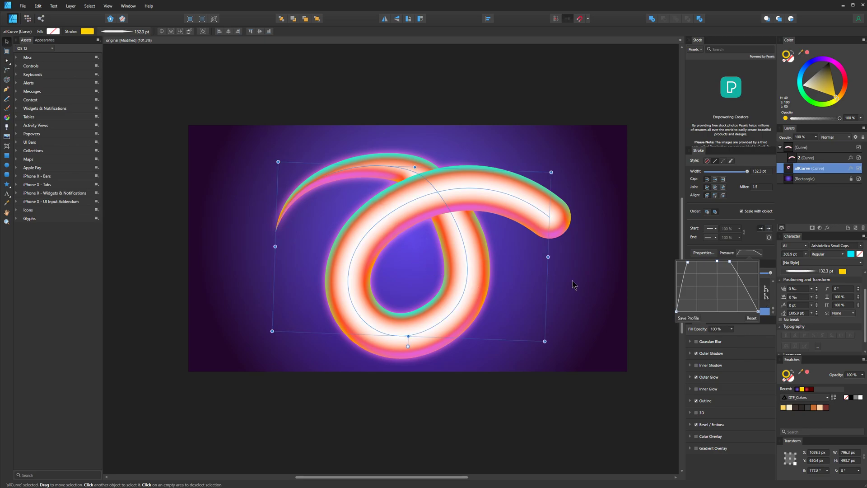
pyautogui.hotkey('ctrl', 'z')
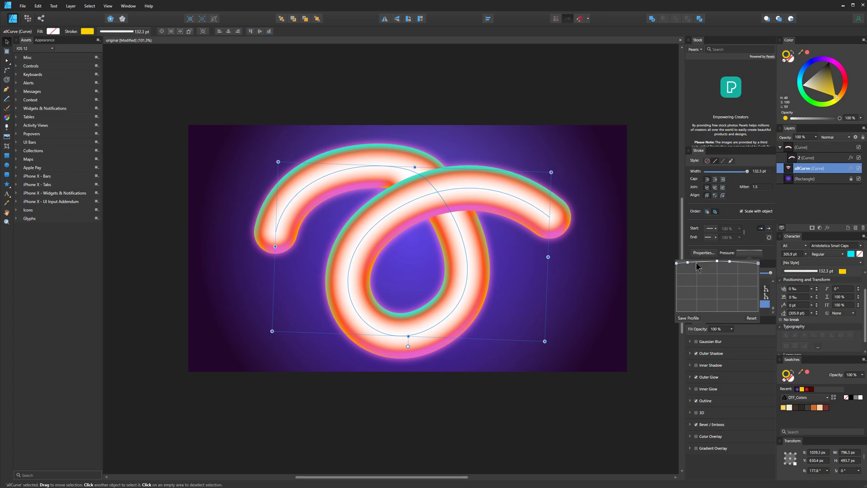
# Add a node near the graph's start and drag the end down to taper the left end, then deselect
pyautogui.click(698, 261)
pyautogui.moveTo(758, 262); pyautogui.dragTo(753, 318)
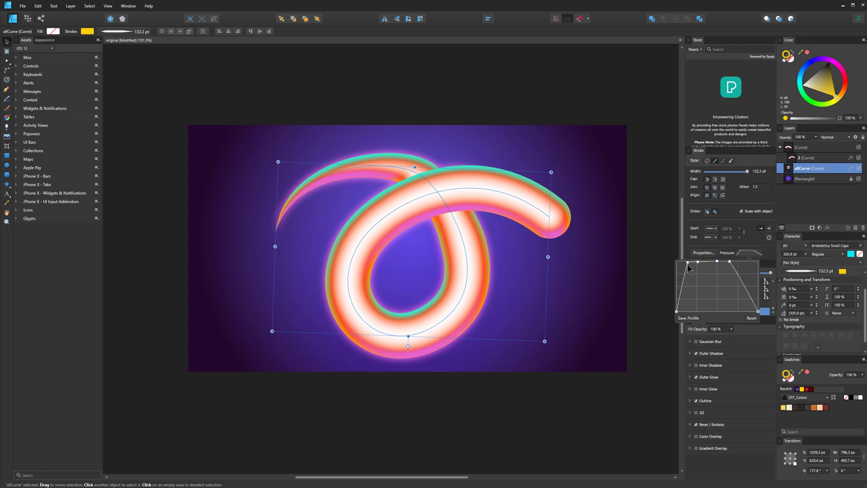
pyautogui.moveTo(688, 263)
pyautogui.mouseDown()
pyautogui.moveTo(688, 308)
pyautogui.moveTo(688, 263)
pyautogui.mouseUp()
pyautogui.click(568, 91)
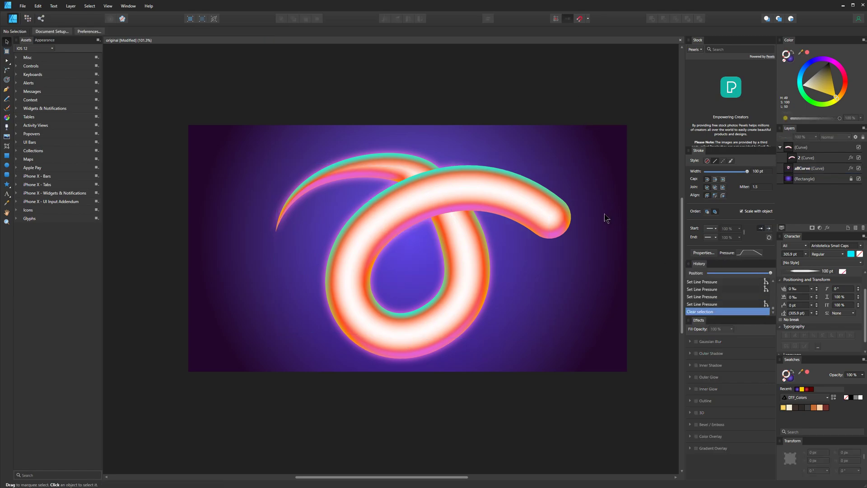